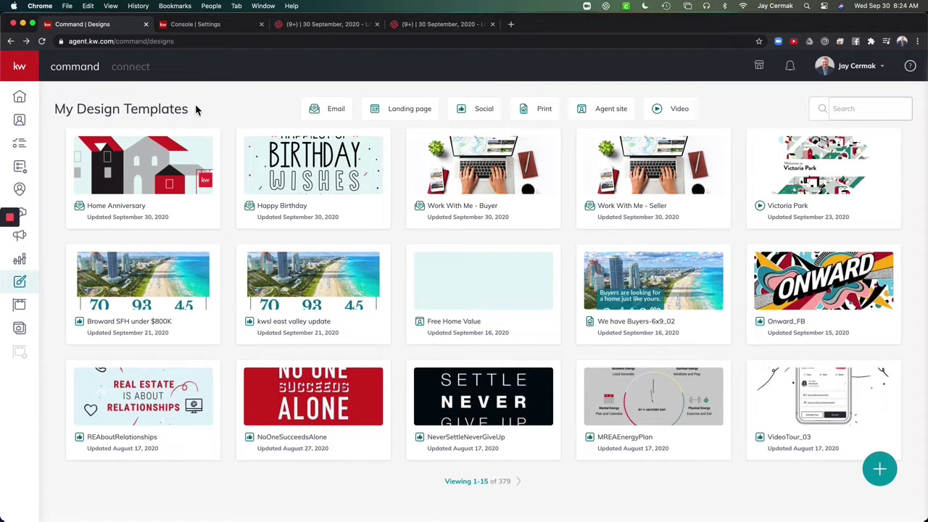
Step: Review the Console account options and the Command Email sender settings
{"action": "left_click", "coordinate": [206, 26]}
{"action": "scroll", "coordinate": [540, 206], "scroll_direction": "up", "scroll_amount": 1}
{"action": "scroll", "coordinate": [652, 159], "scroll_direction": "up", "scroll_amount": 4}
{"action": "left_click", "coordinate": [839, 79]}
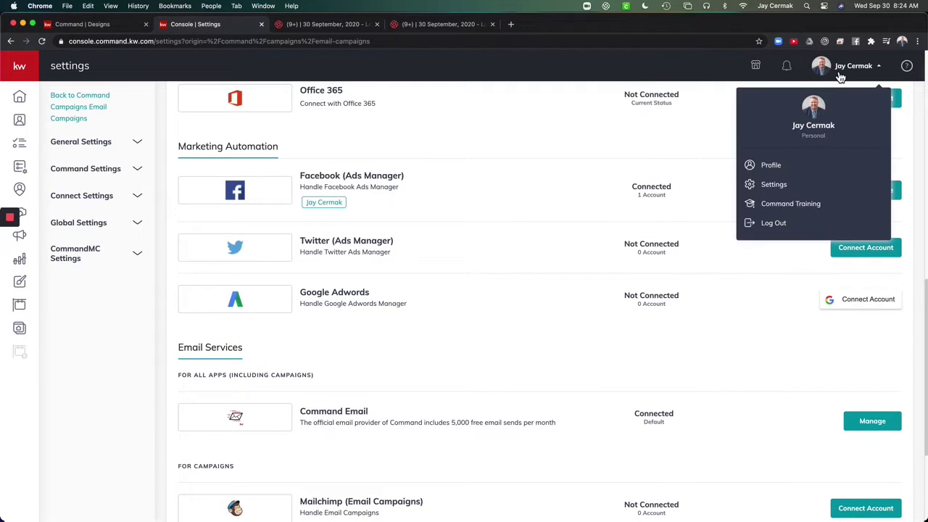
{"action": "right_click", "coordinate": [358, 235]}
{"action": "left_click", "coordinate": [408, 71]}
{"action": "scroll", "coordinate": [407, 69], "scroll_direction": "down", "scroll_amount": 2}
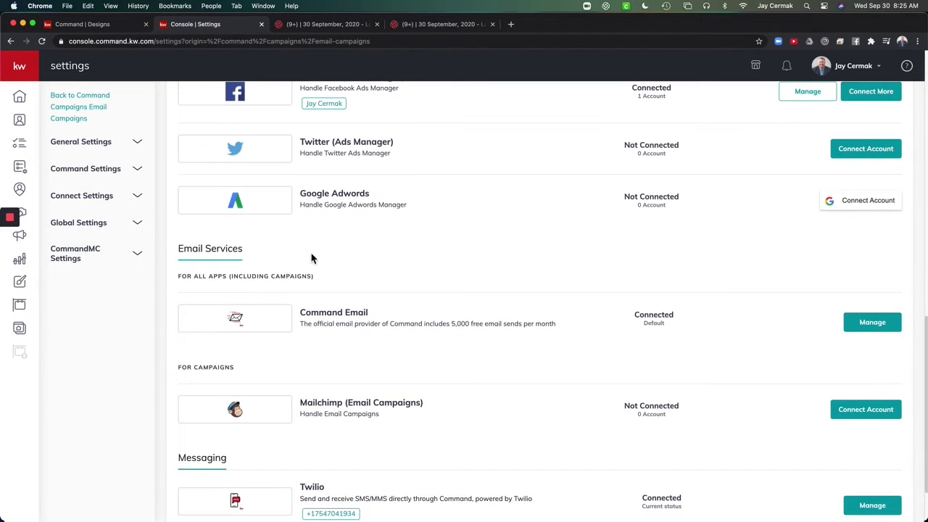
{"action": "left_click", "coordinate": [870, 325]}
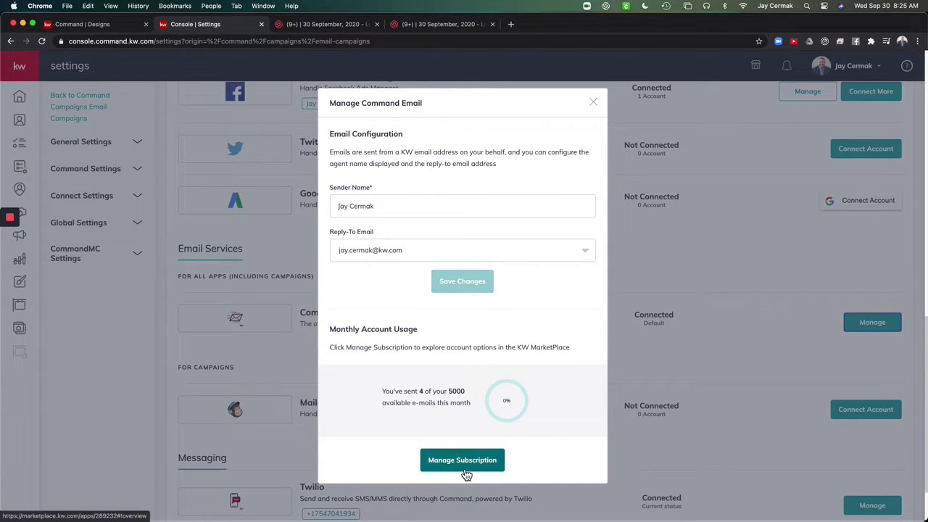
{"action": "left_click", "coordinate": [593, 102]}
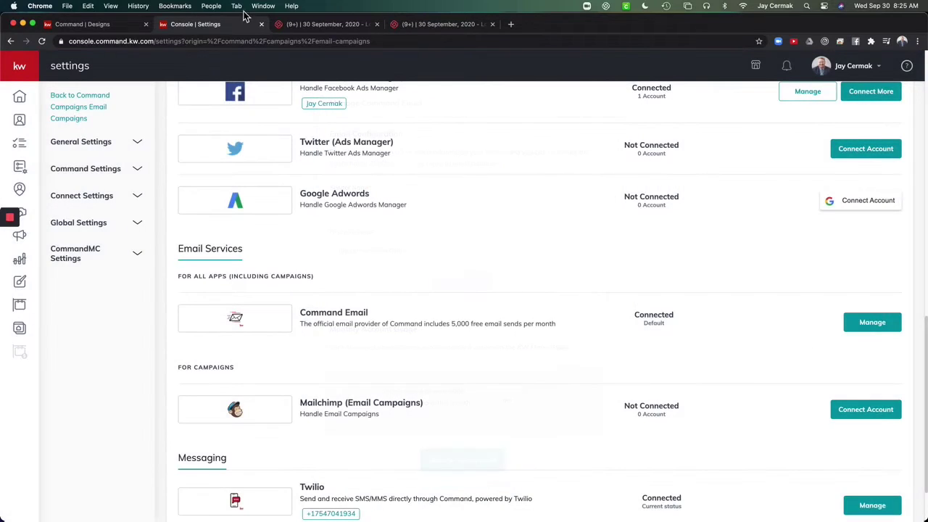
Step: Return to My Design Templates and filter the list to Email designs
{"action": "left_click", "coordinate": [93, 29]}
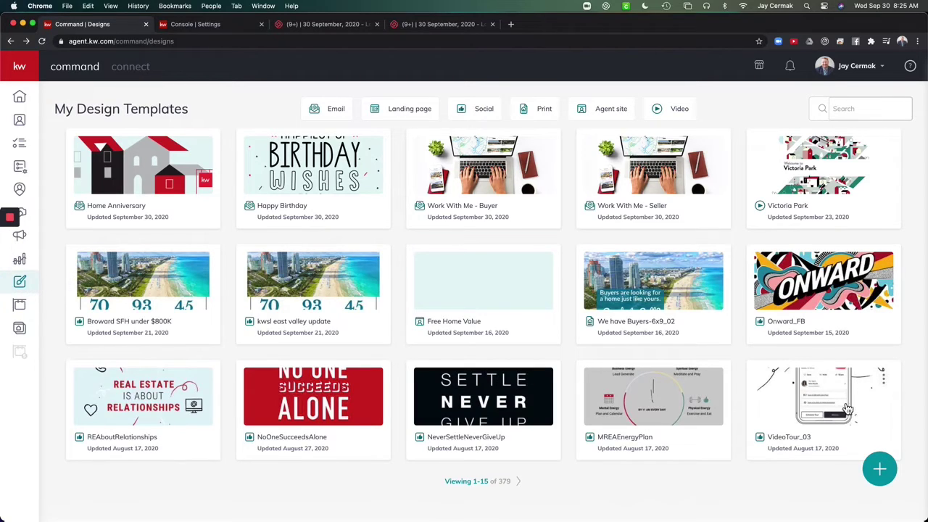
{"action": "left_click", "coordinate": [879, 471]}
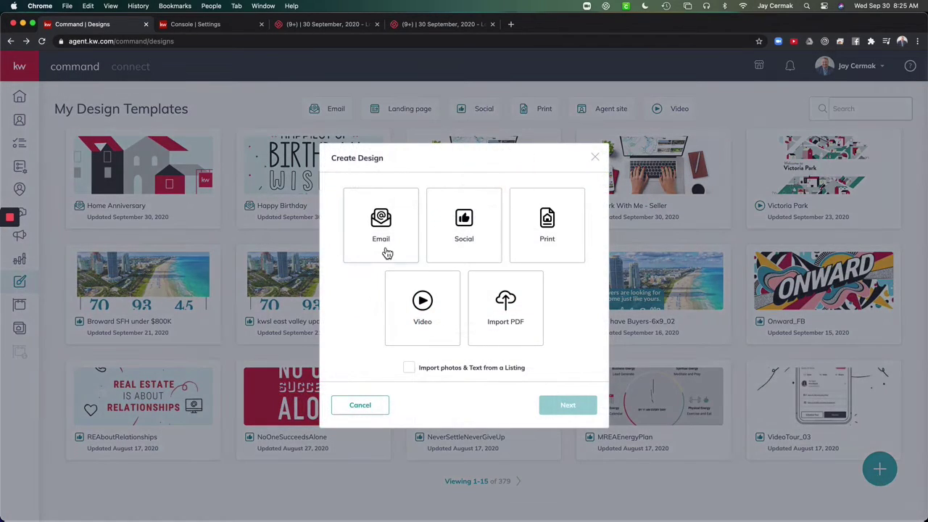
{"action": "left_click", "coordinate": [367, 408]}
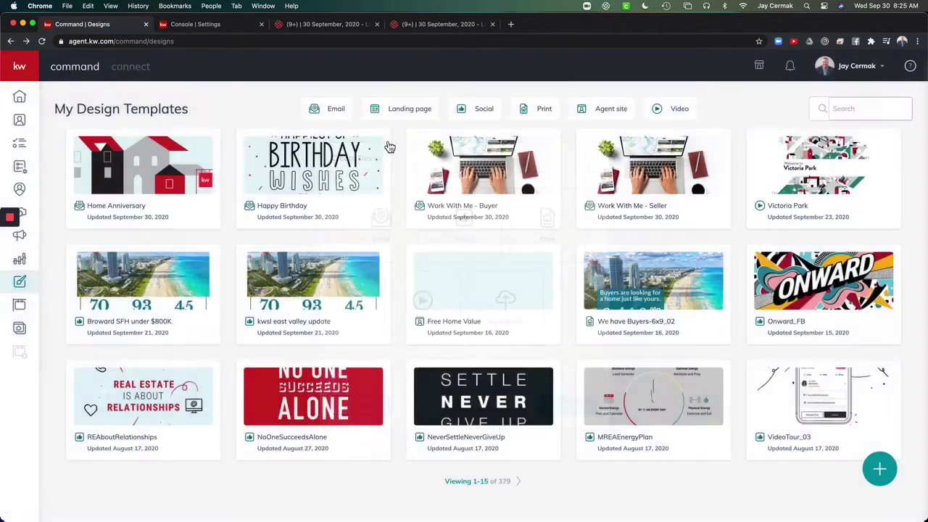
{"action": "left_click", "coordinate": [337, 118]}
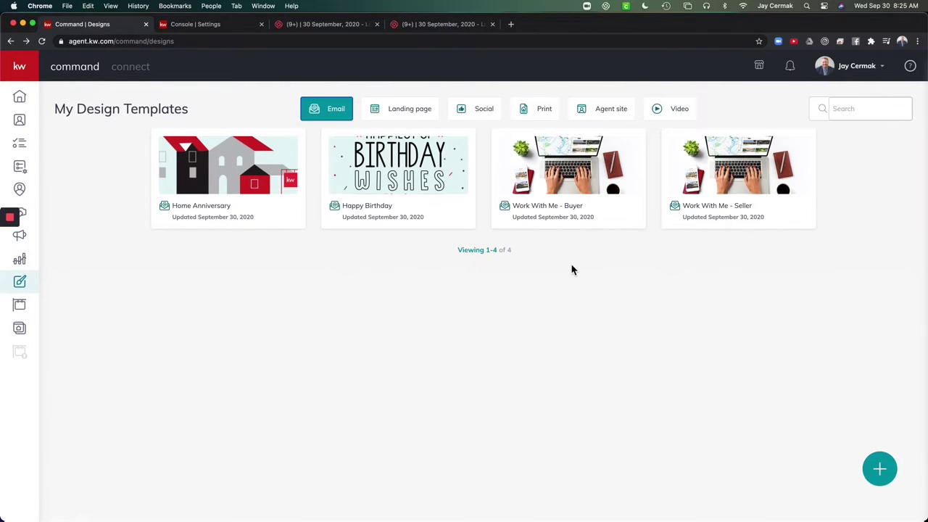
Step: Start a new Email design and browse My Templates, then the KWRI email templates
{"action": "left_click", "coordinate": [886, 478]}
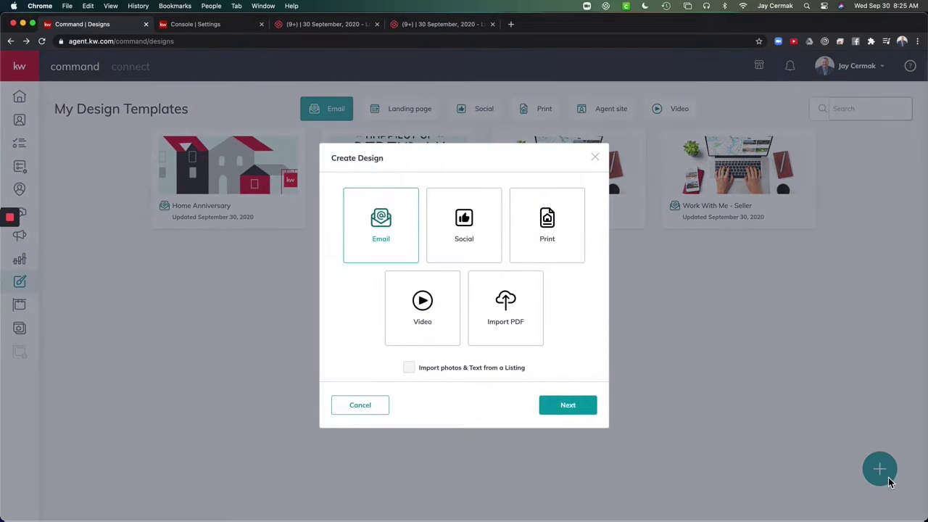
{"action": "left_click", "coordinate": [564, 407]}
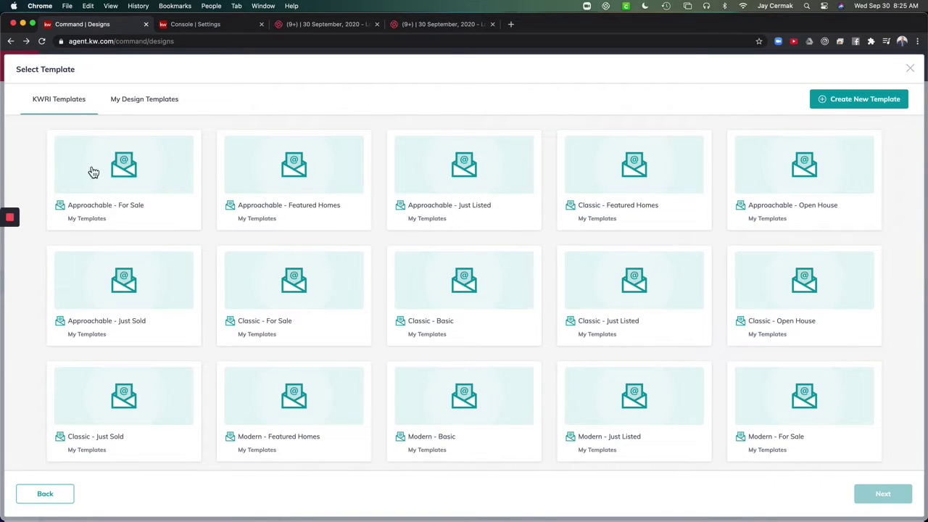
{"action": "left_click", "coordinate": [155, 108]}
{"action": "left_click", "coordinate": [49, 110]}
Step: Load all remaining email templates and select the Happy Birthday template
{"action": "scroll", "coordinate": [710, 331], "scroll_direction": "down", "scroll_amount": 1}
{"action": "scroll", "coordinate": [710, 331], "scroll_direction": "down", "scroll_amount": 1}
{"action": "scroll", "coordinate": [710, 331], "scroll_direction": "down", "scroll_amount": 2}
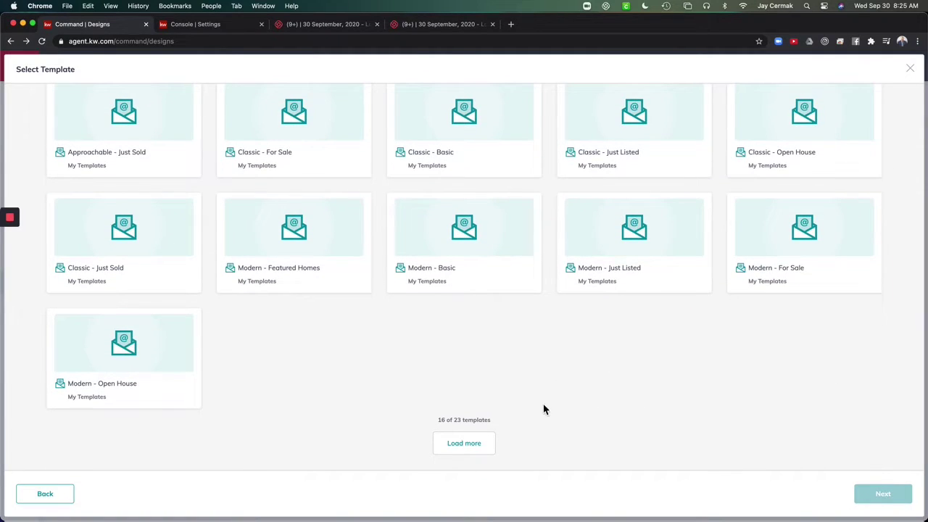
{"action": "left_click", "coordinate": [463, 443]}
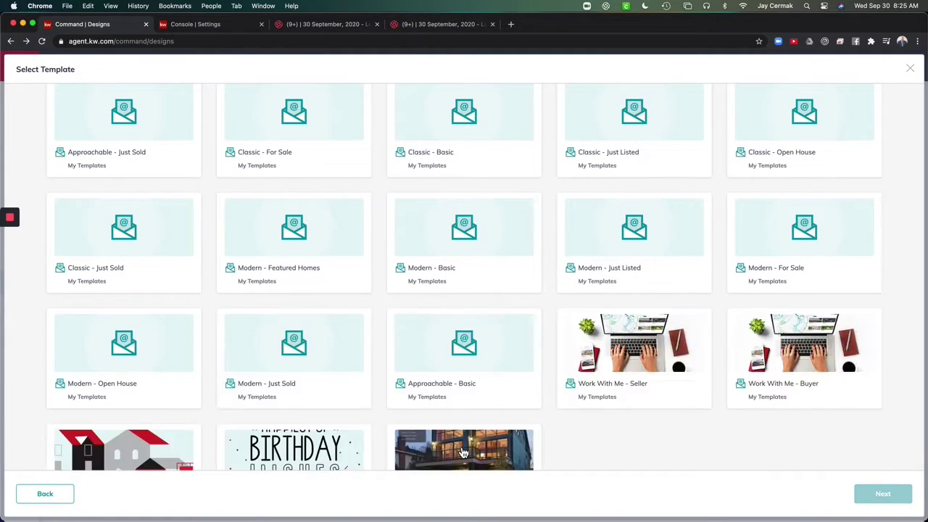
{"action": "scroll", "coordinate": [507, 377], "scroll_direction": "down", "scroll_amount": 2}
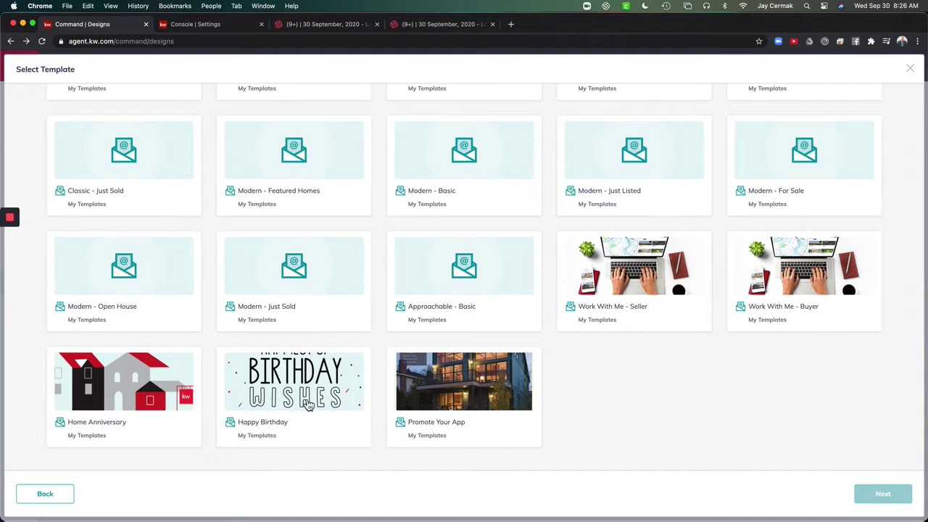
{"action": "left_click", "coordinate": [302, 403]}
Step: Open the Happy Birthday template in the editor and scroll through its greeting and message
{"action": "left_click", "coordinate": [890, 494]}
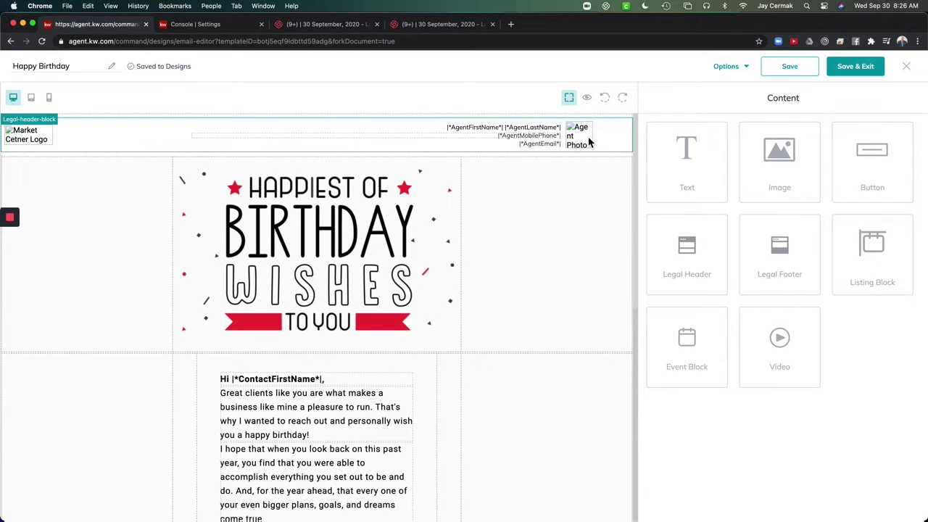
{"action": "scroll", "coordinate": [557, 218], "scroll_direction": "down", "scroll_amount": 1}
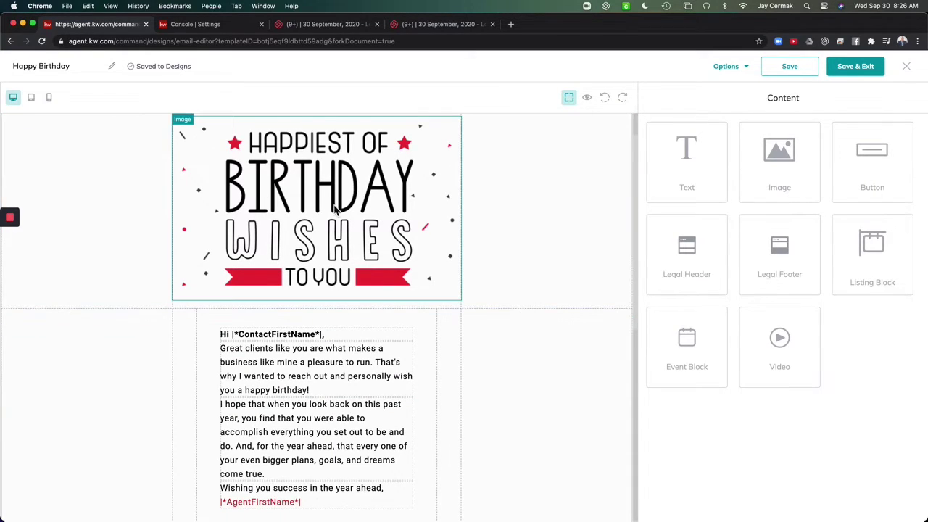
{"action": "scroll", "coordinate": [366, 243], "scroll_direction": "down", "scroll_amount": 2}
{"action": "scroll", "coordinate": [340, 189], "scroll_direction": "down", "scroll_amount": 5}
{"action": "scroll", "coordinate": [311, 217], "scroll_direction": "up", "scroll_amount": 1}
{"action": "scroll", "coordinate": [311, 232], "scroll_direction": "up", "scroll_amount": 2}
{"action": "scroll", "coordinate": [341, 311], "scroll_direction": "down", "scroll_amount": 3}
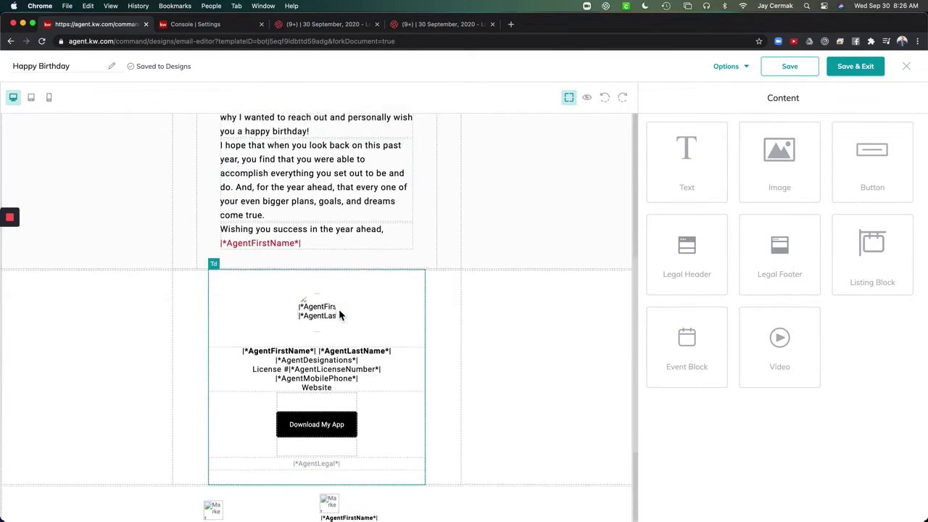
{"action": "scroll", "coordinate": [339, 314], "scroll_direction": "down", "scroll_amount": 1}
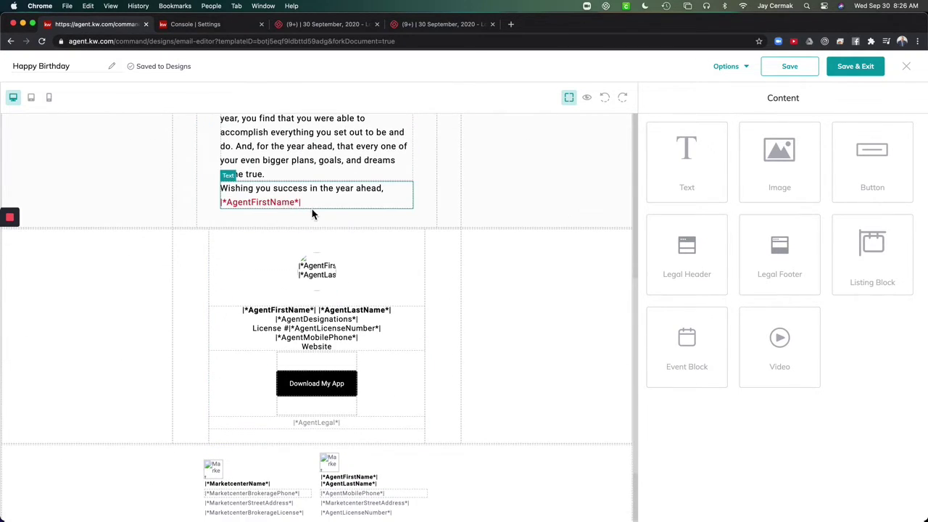
{"action": "scroll", "coordinate": [312, 213], "scroll_direction": "down", "scroll_amount": 1}
{"action": "scroll", "coordinate": [312, 213], "scroll_direction": "down", "scroll_amount": 2}
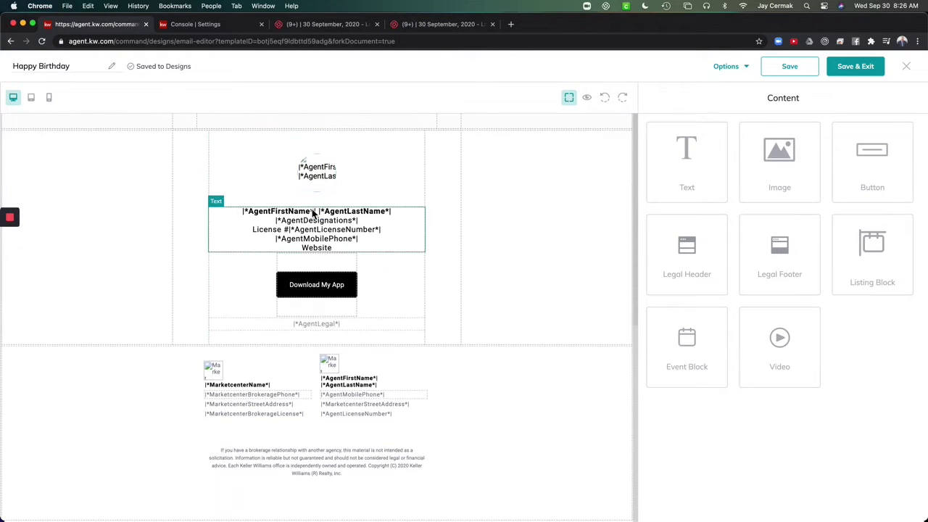
{"action": "scroll", "coordinate": [526, 219], "scroll_direction": "up", "scroll_amount": 2}
{"action": "scroll", "coordinate": [527, 219], "scroll_direction": "up", "scroll_amount": 10}
{"action": "left_click", "coordinate": [736, 73]}
{"action": "left_click", "coordinate": [733, 96]}
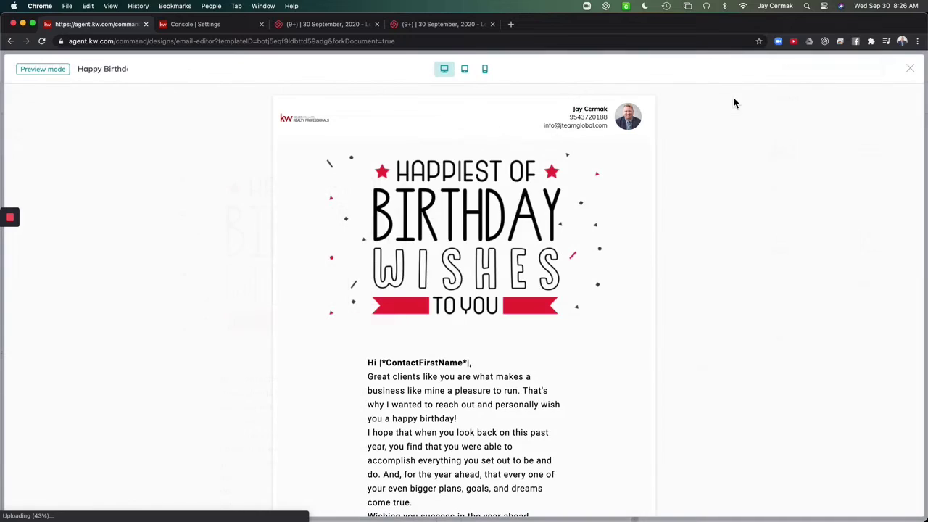
{"action": "scroll", "coordinate": [491, 264], "scroll_direction": "down", "scroll_amount": 1}
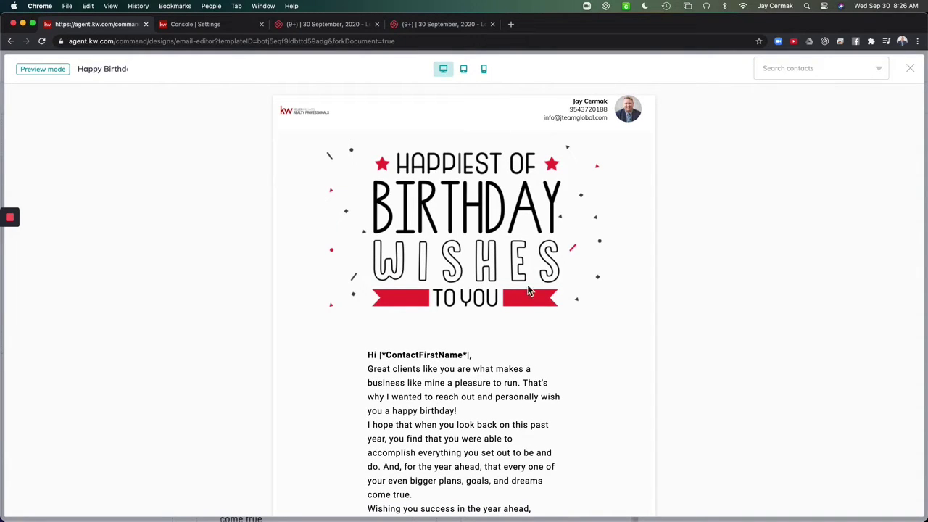
{"action": "scroll", "coordinate": [517, 347], "scroll_direction": "down", "scroll_amount": 2}
{"action": "scroll", "coordinate": [518, 348], "scroll_direction": "down", "scroll_amount": 2}
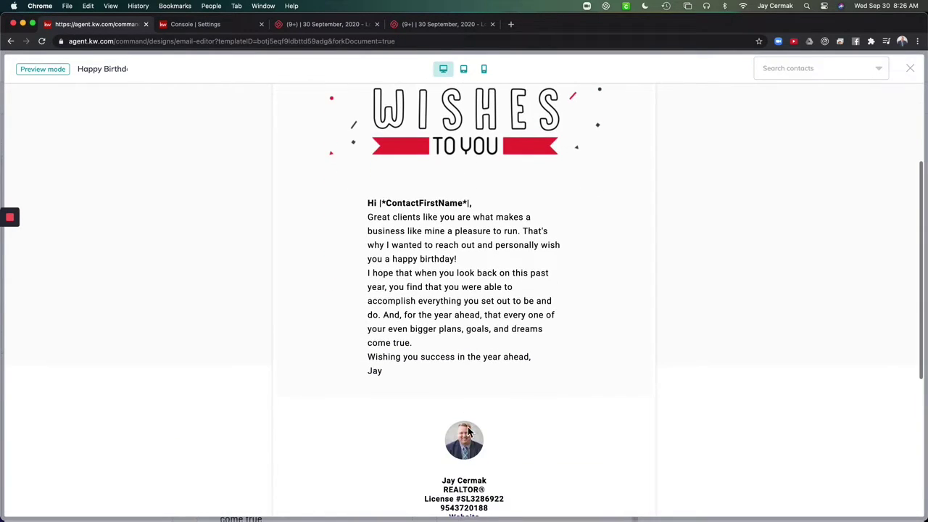
{"action": "scroll", "coordinate": [468, 431], "scroll_direction": "down", "scroll_amount": 5}
{"action": "scroll", "coordinate": [467, 432], "scroll_direction": "down", "scroll_amount": 2}
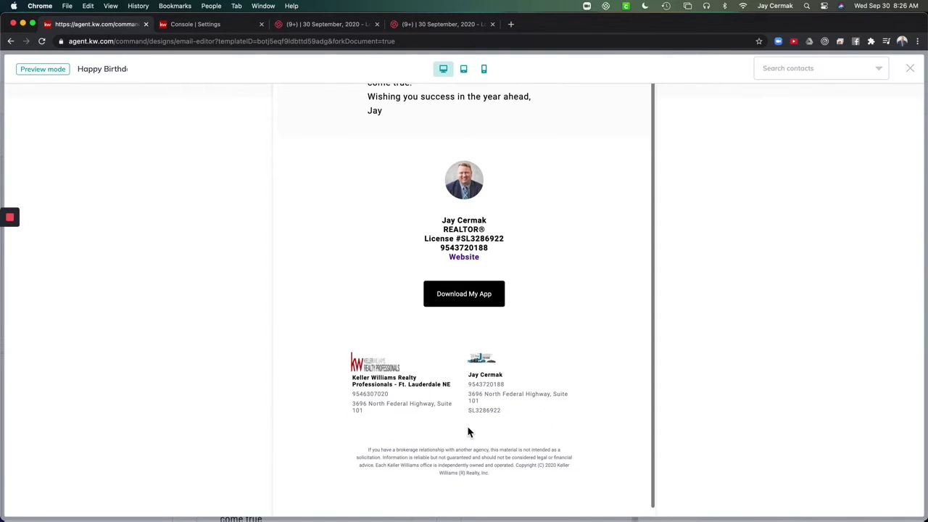
{"action": "scroll", "coordinate": [468, 431], "scroll_direction": "up", "scroll_amount": 1}
{"action": "scroll", "coordinate": [492, 266], "scroll_direction": "up", "scroll_amount": 3}
{"action": "scroll", "coordinate": [492, 266], "scroll_direction": "up", "scroll_amount": 7}
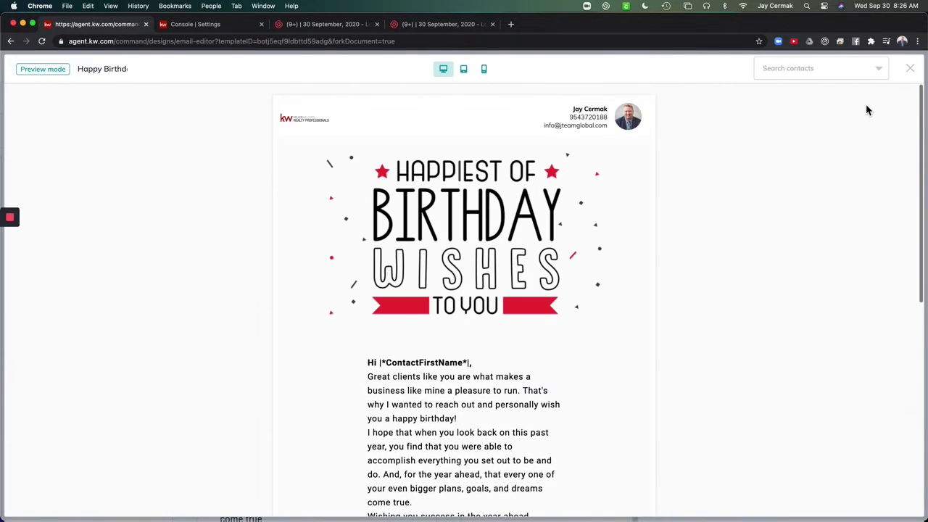
{"action": "left_click", "coordinate": [910, 68]}
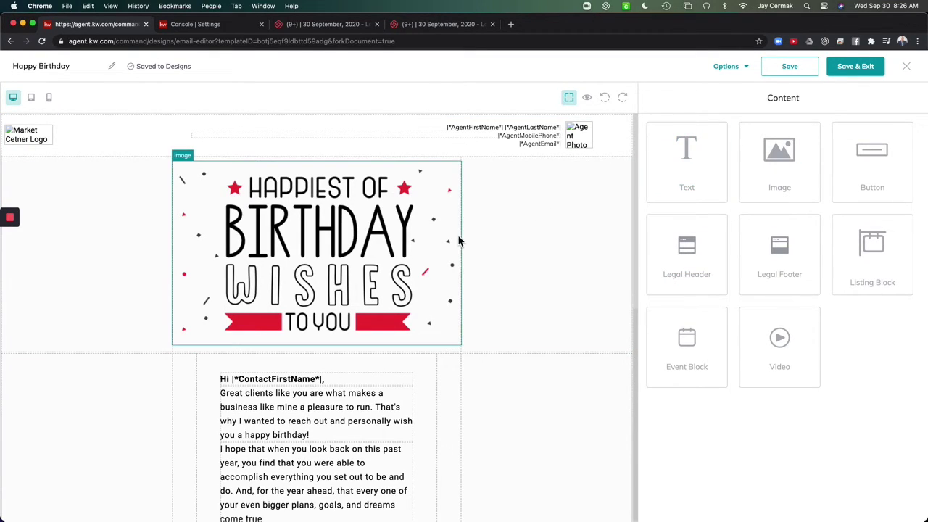
{"action": "scroll", "coordinate": [311, 377], "scroll_direction": "down", "scroll_amount": 2}
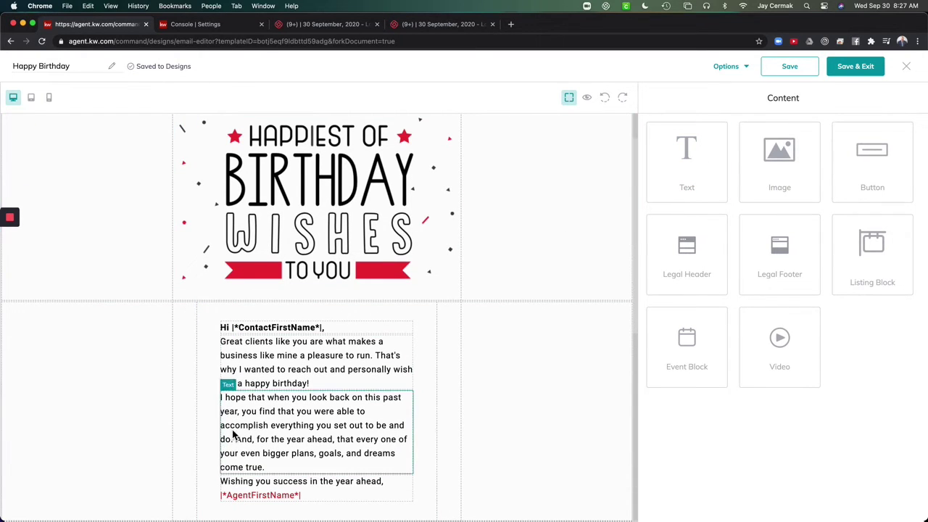
{"action": "mouse_move", "coordinate": [769, 171]}
{"action": "left_mouse_down"}
{"action": "mouse_move", "coordinate": [382, 293]}
{"action": "mouse_move", "coordinate": [366, 319]}
{"action": "left_mouse_up"}
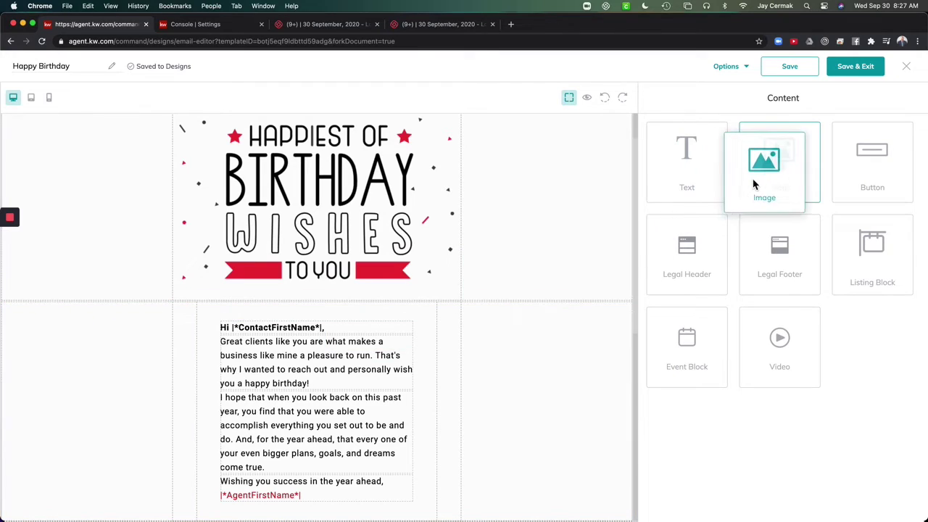
{"action": "left_click_drag", "start_coordinate": [366, 319], "coordinate": [780, 174]}
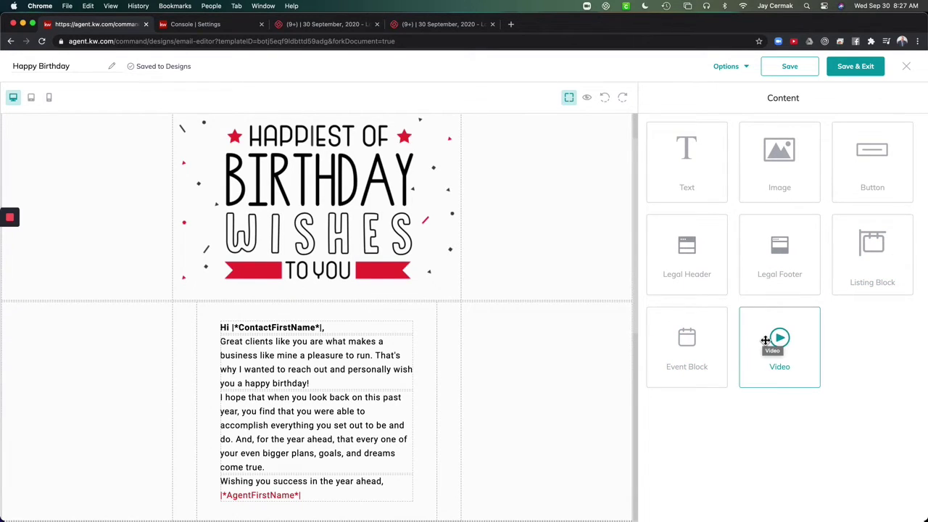
{"action": "scroll", "coordinate": [409, 322], "scroll_direction": "down", "scroll_amount": 2}
Step: Add a video block above the Hi greeting and paste the Loom share link as its URL
{"action": "left_click_drag", "start_coordinate": [754, 346], "coordinate": [304, 245]}
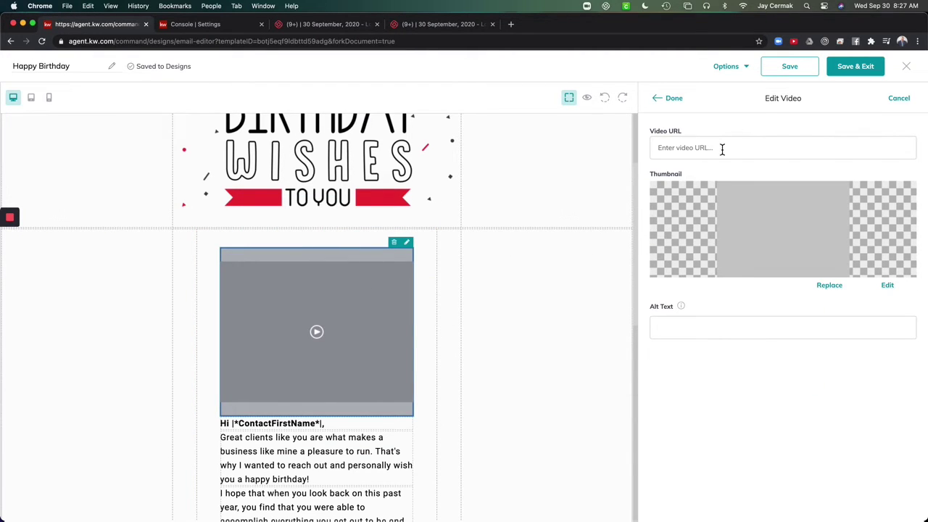
{"action": "left_click", "coordinate": [331, 26]}
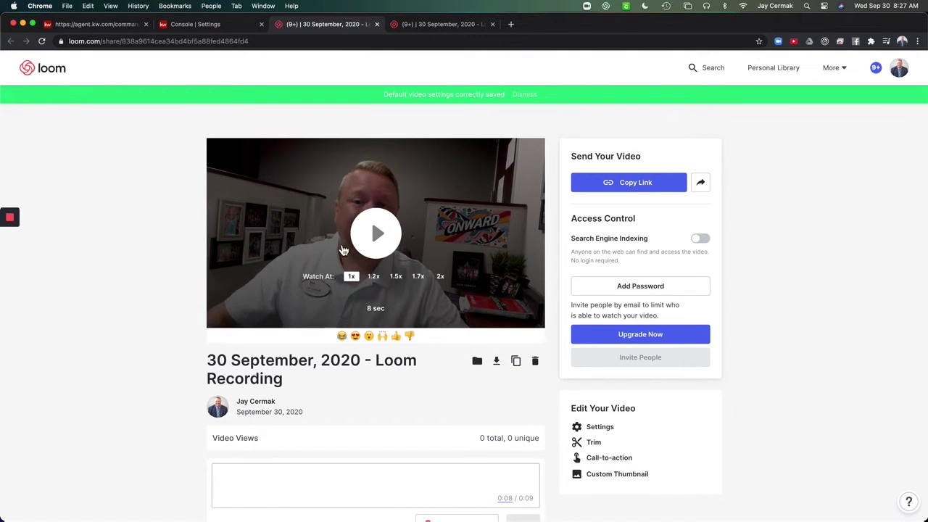
{"action": "left_click", "coordinate": [669, 187]}
{"action": "left_click", "coordinate": [122, 24]}
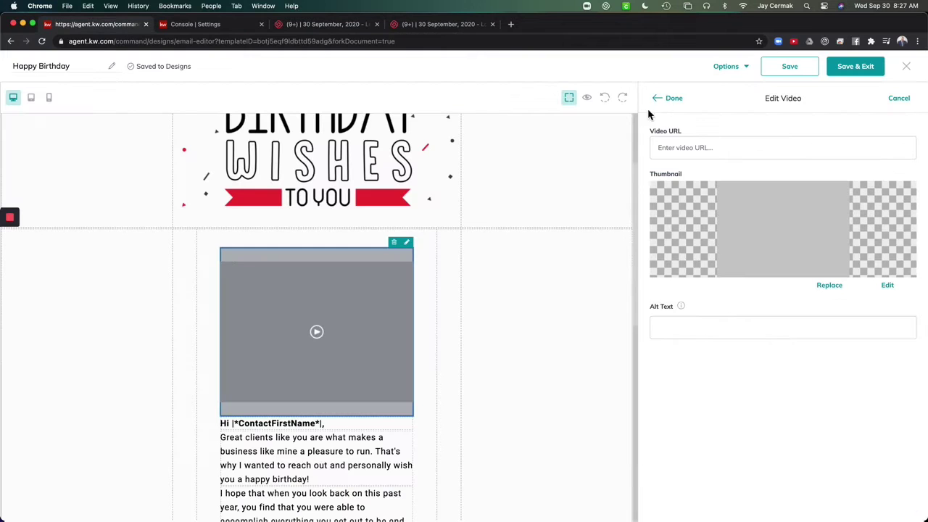
{"action": "left_click", "coordinate": [702, 147]}
{"action": "key", "text": "super+v"}
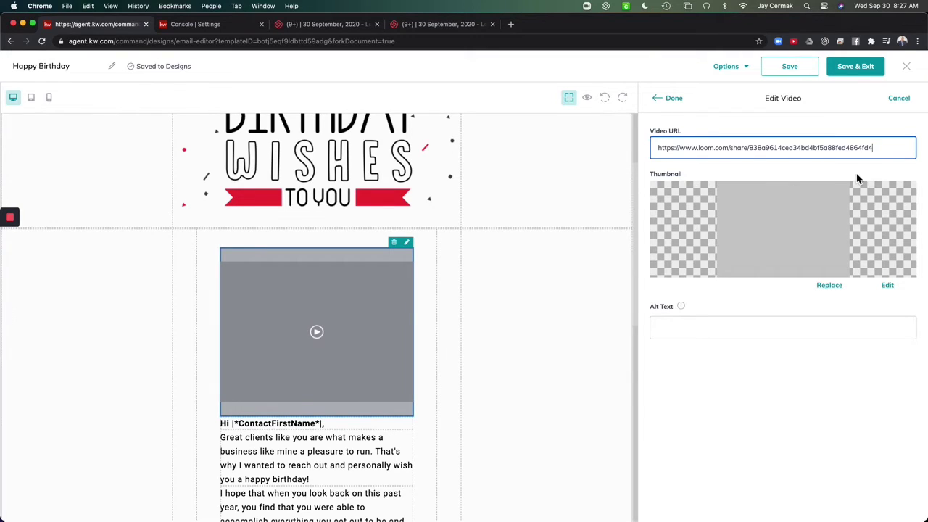
Step: Use the presenter webcam image as the video thumbnail and add alt text 'Wishing you a Happy Birthday!'
{"action": "left_click", "coordinate": [757, 234]}
{"action": "left_click", "coordinate": [829, 287]}
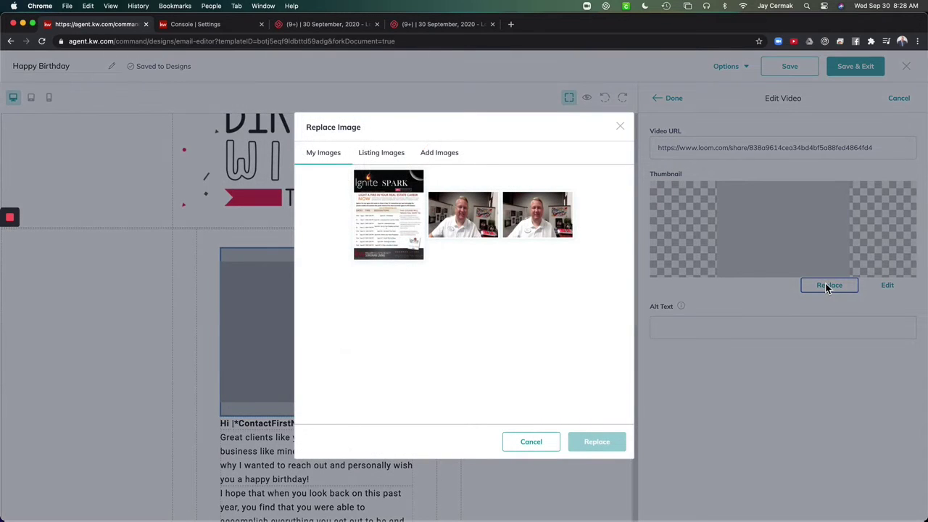
{"action": "left_click", "coordinate": [441, 155]}
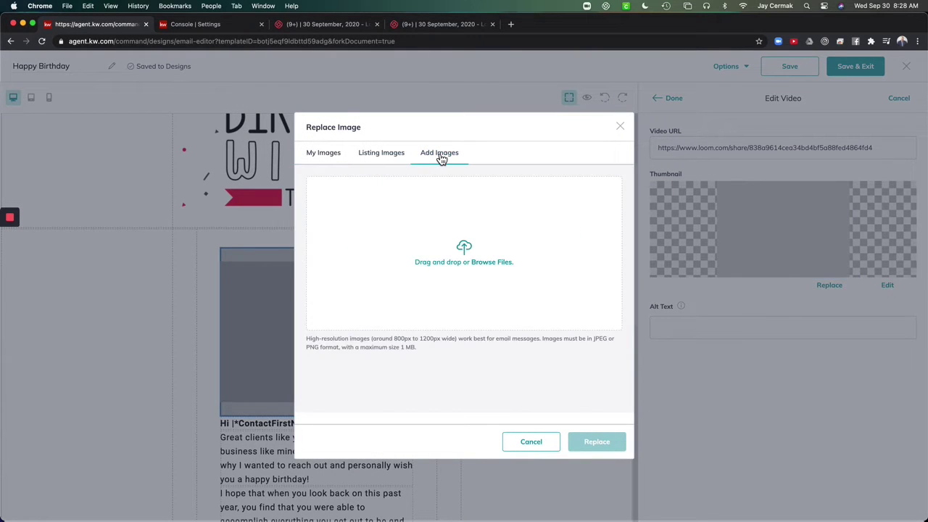
{"action": "left_click", "coordinate": [321, 158]}
{"action": "left_click", "coordinate": [479, 225]}
{"action": "left_click", "coordinate": [590, 444]}
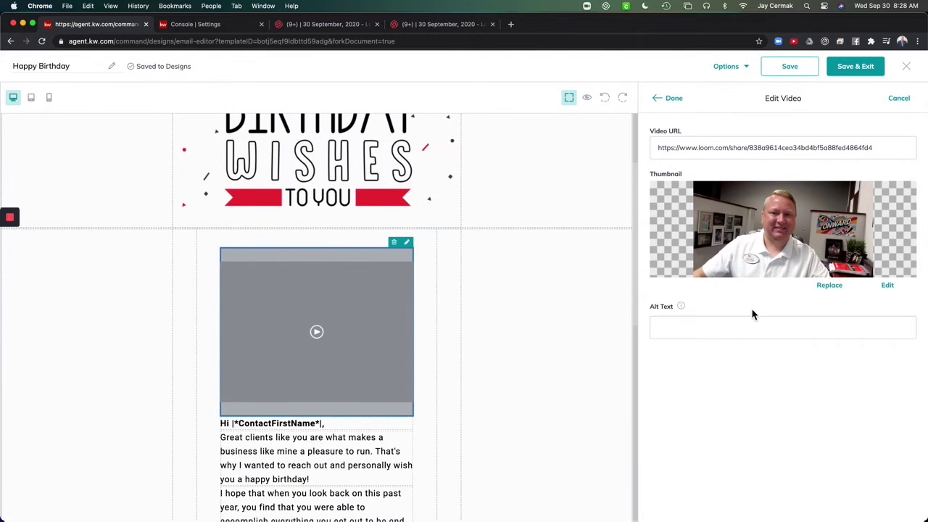
{"action": "left_click", "coordinate": [753, 325]}
{"action": "type", "text": "Wishing you a Happy Birthday!"}
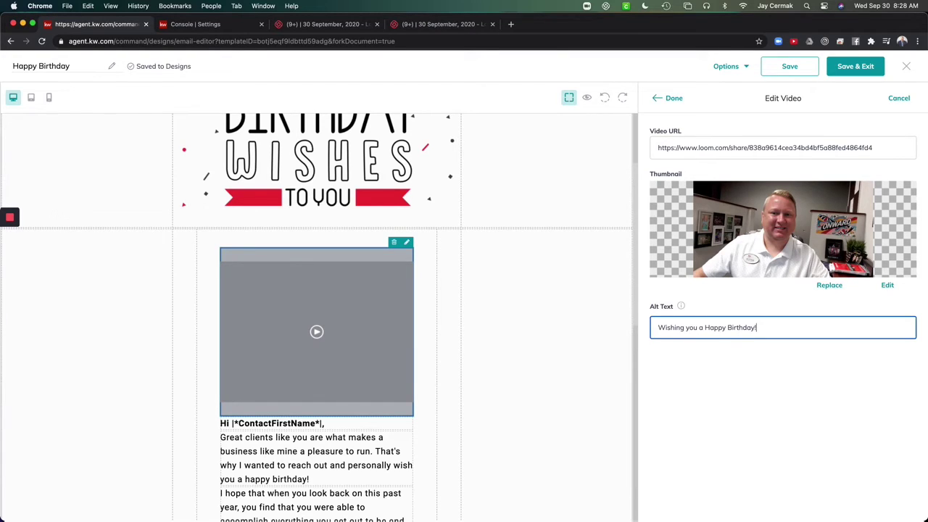
Step: Finish the video block and save the birthday template to Designs
{"action": "left_click", "coordinate": [671, 99]}
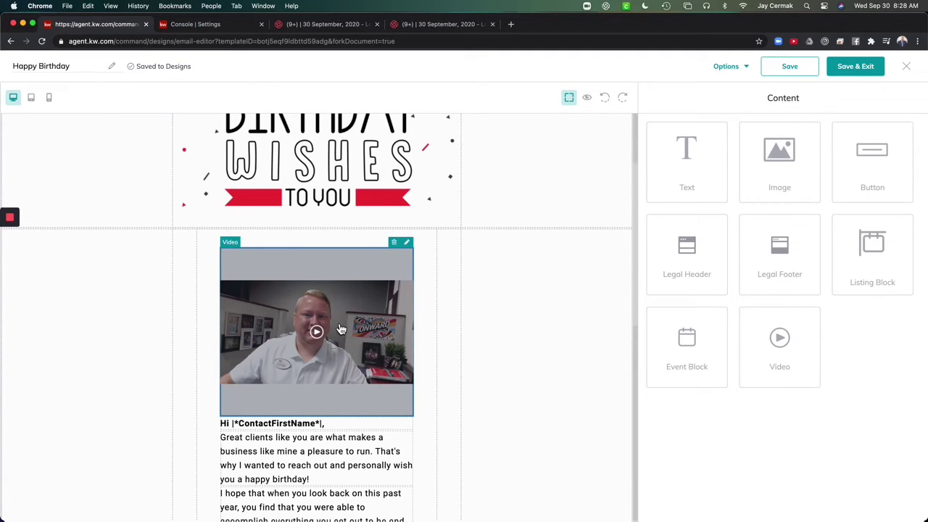
{"action": "left_click", "coordinate": [805, 68]}
{"action": "scroll", "coordinate": [379, 327], "scroll_direction": "down", "scroll_amount": 2}
{"action": "scroll", "coordinate": [377, 330], "scroll_direction": "down", "scroll_amount": 3}
{"action": "scroll", "coordinate": [377, 332], "scroll_direction": "down", "scroll_amount": 3}
{"action": "scroll", "coordinate": [377, 331], "scroll_direction": "up", "scroll_amount": 5}
{"action": "scroll", "coordinate": [377, 331], "scroll_direction": "up", "scroll_amount": 5}
Step: Send a test email to your own address and bring up Gmail to view it
{"action": "left_click", "coordinate": [745, 66]}
{"action": "left_click", "coordinate": [748, 119]}
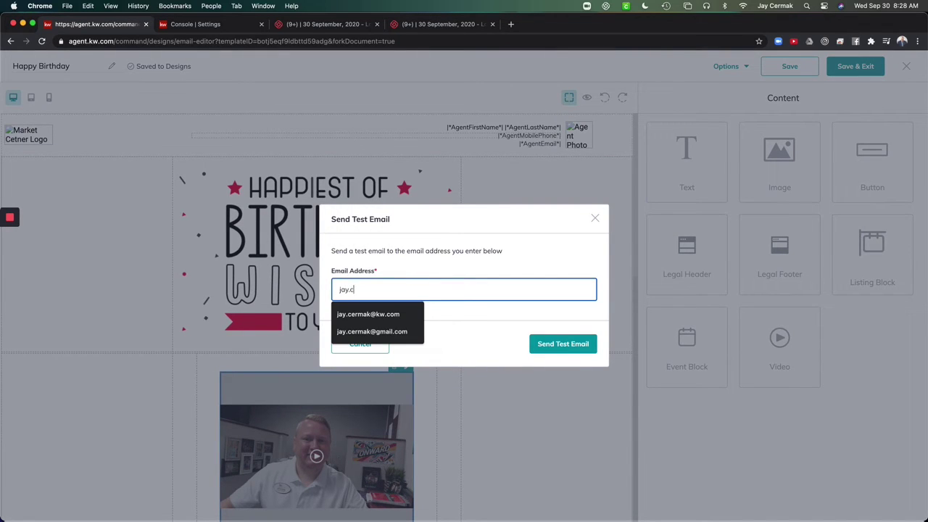
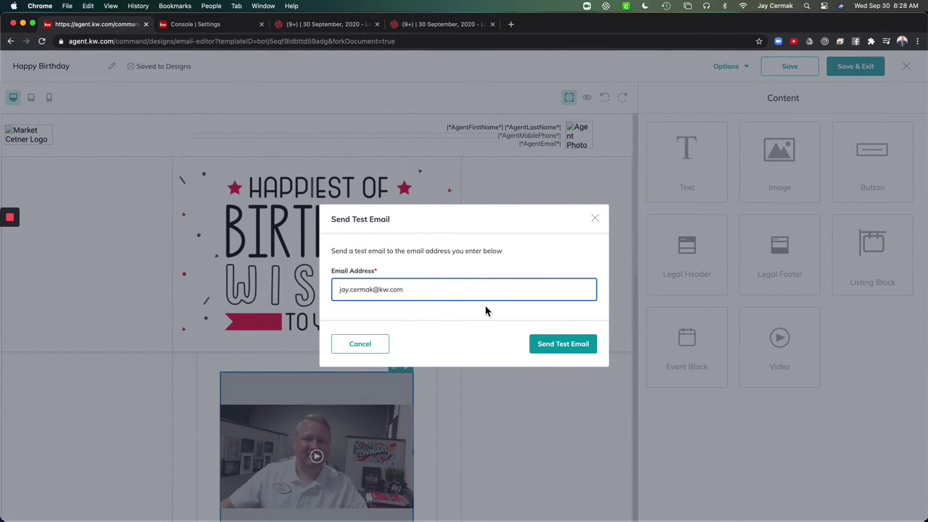
{"action": "left_click", "coordinate": [555, 341]}
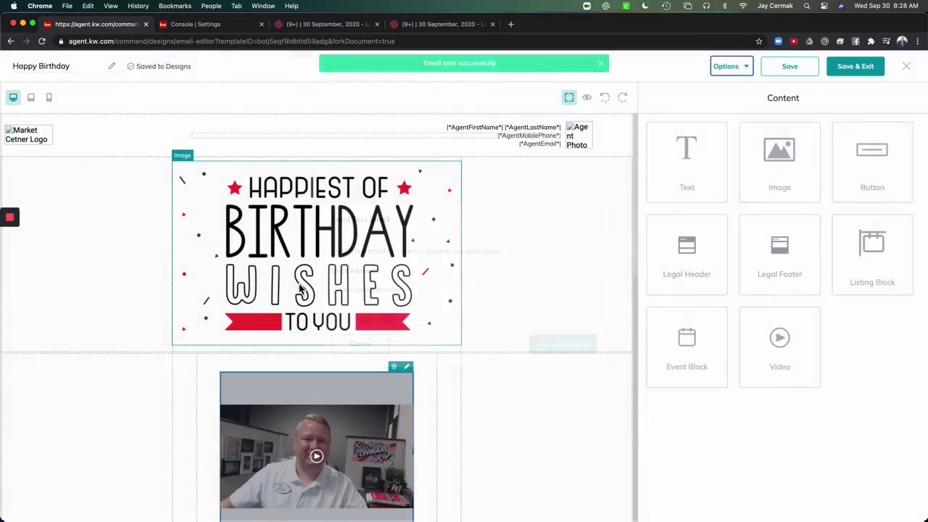
{"action": "key", "text": "ctrl+Up"}
{"action": "left_click", "coordinate": [227, 426]}
Step: In Gmail, open the email's video thumbnail, play the Loom recording, and review the email
{"action": "scroll", "coordinate": [408, 304], "scroll_direction": "up", "scroll_amount": 2}
{"action": "scroll", "coordinate": [290, 225], "scroll_direction": "down", "scroll_amount": 5}
{"action": "scroll", "coordinate": [315, 242], "scroll_direction": "down", "scroll_amount": 3}
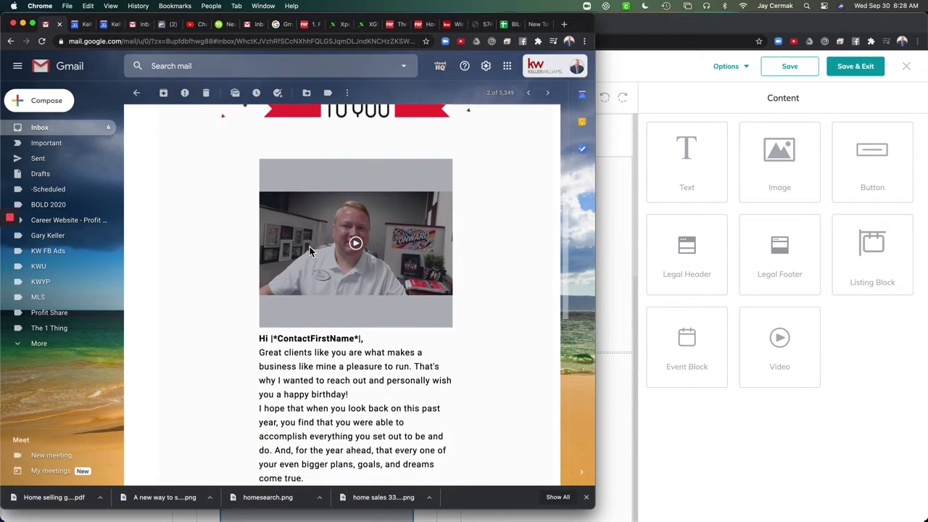
{"action": "left_click", "coordinate": [356, 232]}
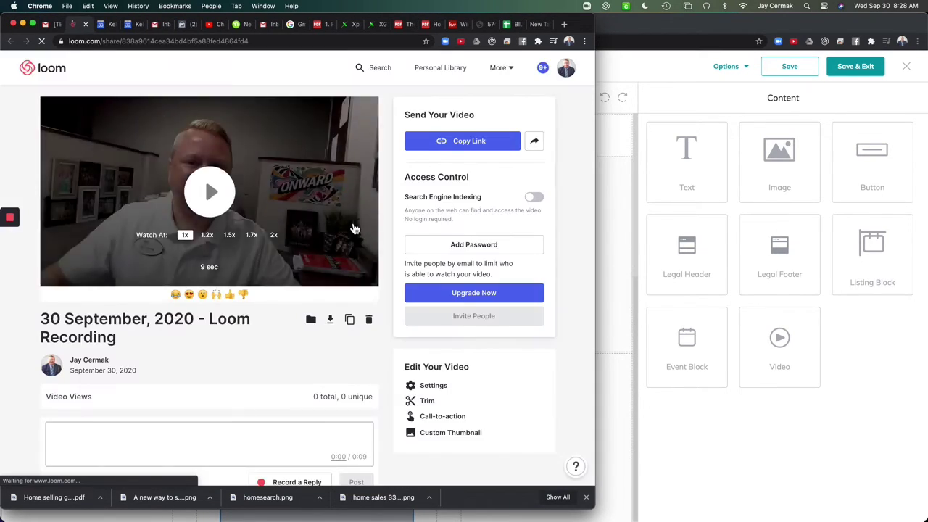
{"action": "left_click", "coordinate": [210, 193]}
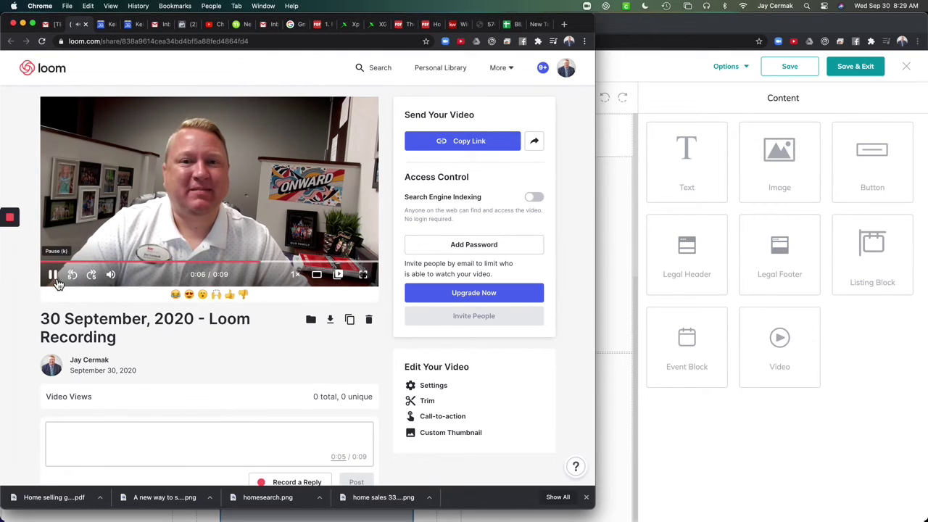
{"action": "left_click", "coordinate": [49, 24]}
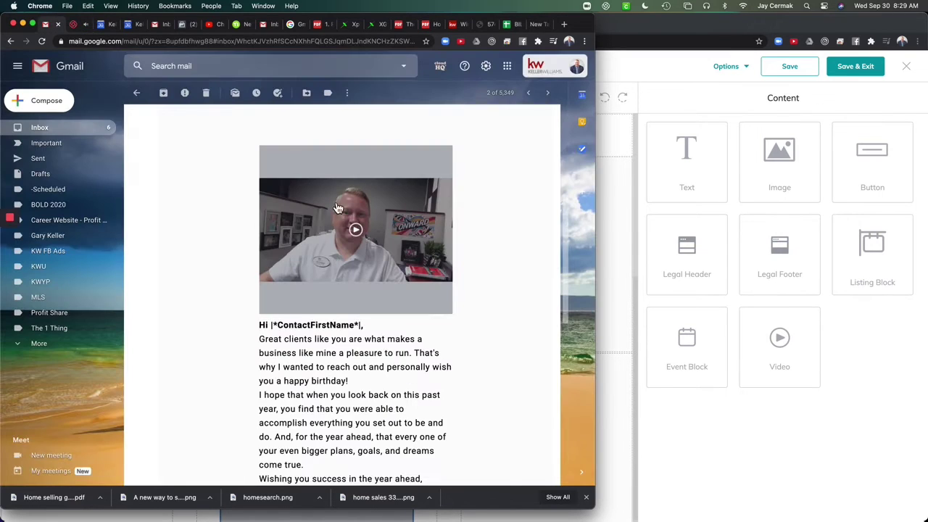
{"action": "scroll", "coordinate": [432, 406], "scroll_direction": "down", "scroll_amount": 5}
{"action": "scroll", "coordinate": [355, 435], "scroll_direction": "down", "scroll_amount": 1}
{"action": "scroll", "coordinate": [362, 363], "scroll_direction": "down", "scroll_amount": 3}
{"action": "scroll", "coordinate": [384, 251], "scroll_direction": "down", "scroll_amount": 1}
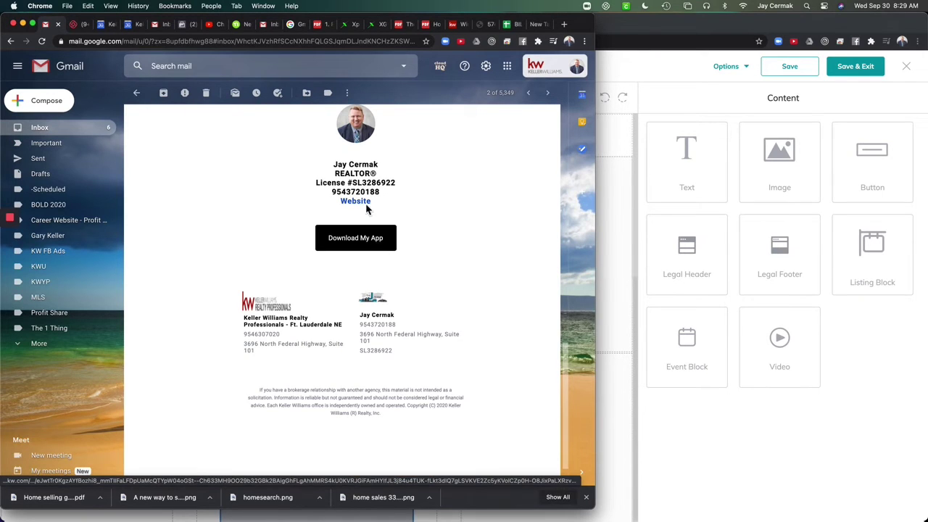
{"action": "scroll", "coordinate": [360, 208], "scroll_direction": "up", "scroll_amount": 10}
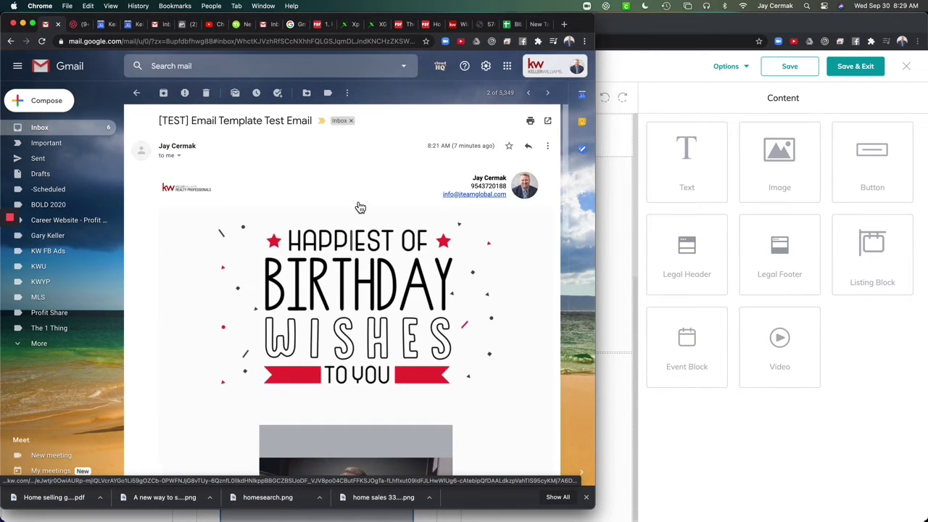
Step: Save and exit the Happy Birthday template in KW Command
{"action": "key", "text": "ctrl+Up"}
{"action": "left_click", "coordinate": [697, 380]}
{"action": "left_click", "coordinate": [868, 73]}
{"action": "mouse_move", "coordinate": [143, 177]}
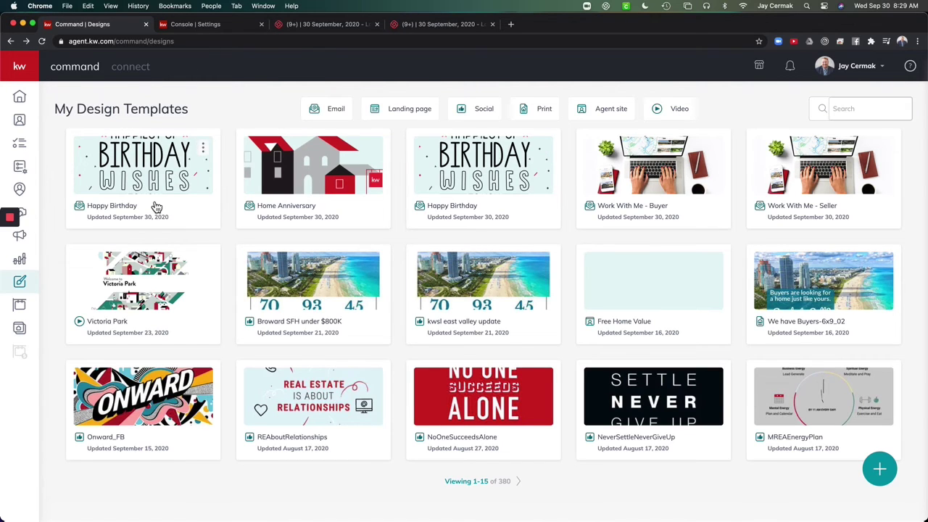
Step: Start a new Email design from the Classic - Open House template
{"action": "left_click", "coordinate": [879, 469]}
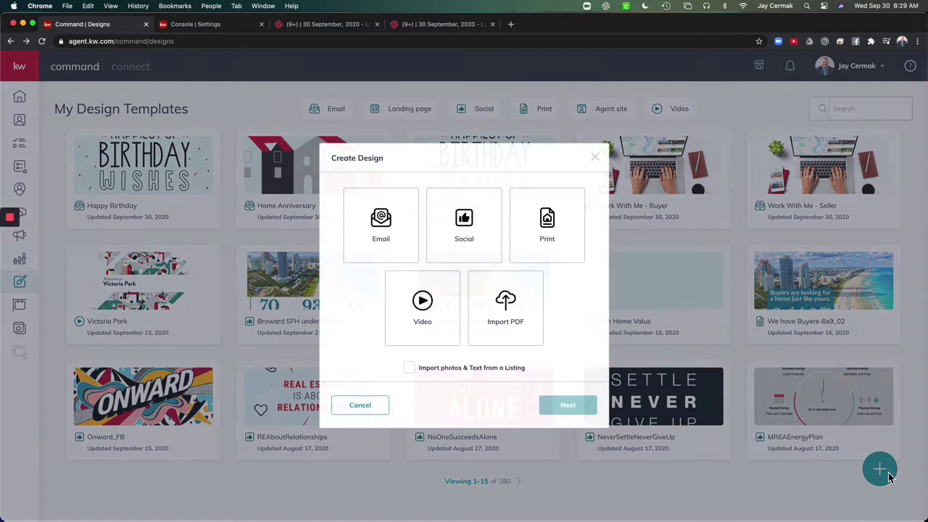
{"action": "left_click", "coordinate": [366, 221]}
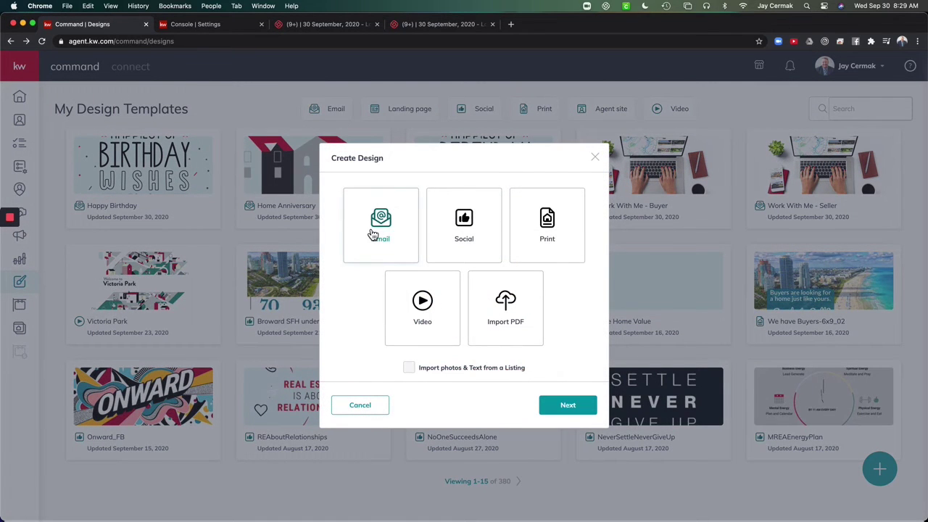
{"action": "left_click", "coordinate": [557, 409]}
{"action": "scroll", "coordinate": [392, 323], "scroll_direction": "down", "scroll_amount": 2}
{"action": "left_click", "coordinate": [810, 227]}
{"action": "left_click", "coordinate": [885, 493]}
Step: Scroll through the Open House email, then close the editor saving changes
{"action": "scroll", "coordinate": [326, 358], "scroll_direction": "down", "scroll_amount": 2}
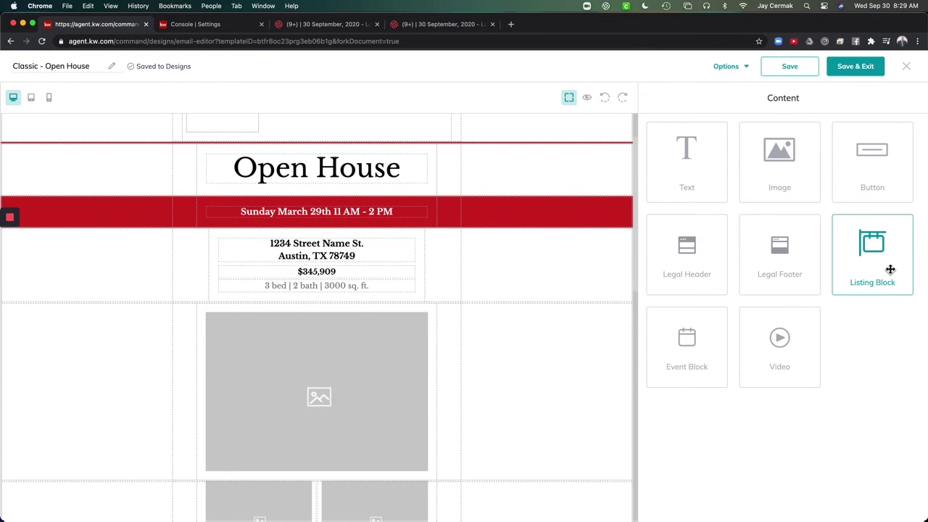
{"action": "scroll", "coordinate": [282, 379], "scroll_direction": "down", "scroll_amount": 5}
{"action": "scroll", "coordinate": [284, 406], "scroll_direction": "down", "scroll_amount": 5}
{"action": "scroll", "coordinate": [316, 377], "scroll_direction": "down", "scroll_amount": 2}
{"action": "scroll", "coordinate": [316, 377], "scroll_direction": "up", "scroll_amount": 15}
{"action": "scroll", "coordinate": [316, 377], "scroll_direction": "up", "scroll_amount": 3}
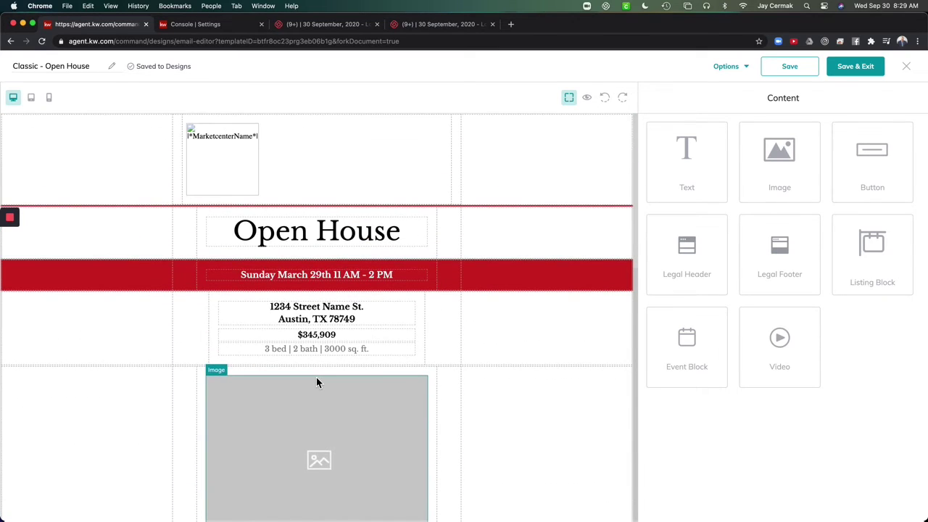
{"action": "left_click", "coordinate": [907, 66]}
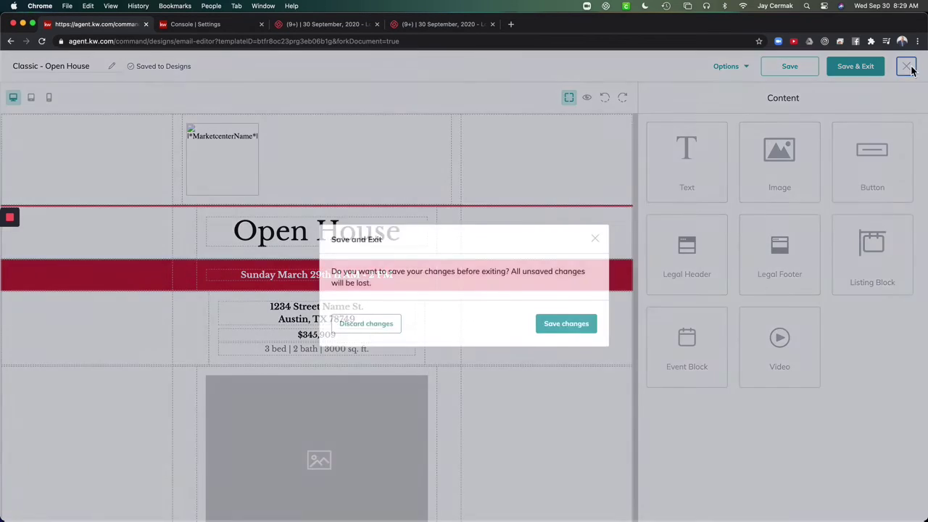
{"action": "left_click", "coordinate": [598, 324]}
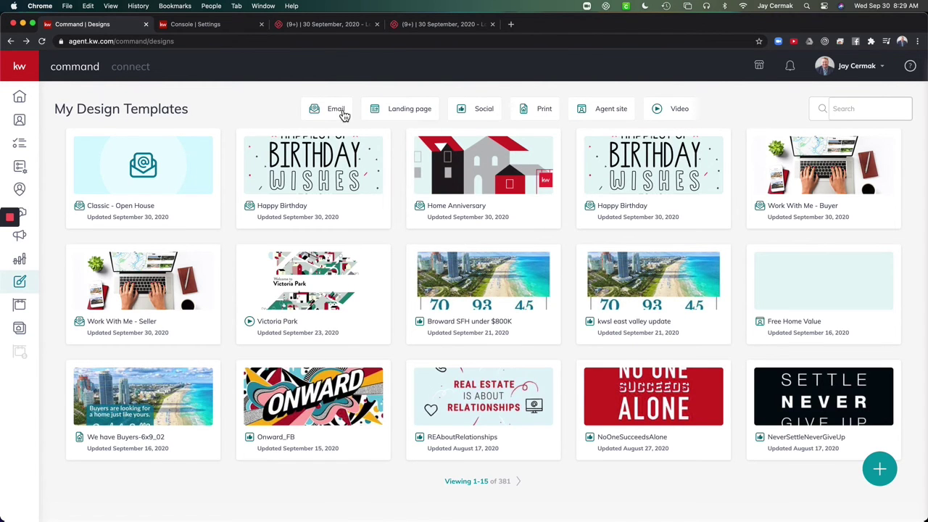
Step: Filter My Design Templates to Email designs, briefly opening and cancelling Create Design
{"action": "left_click", "coordinate": [342, 113]}
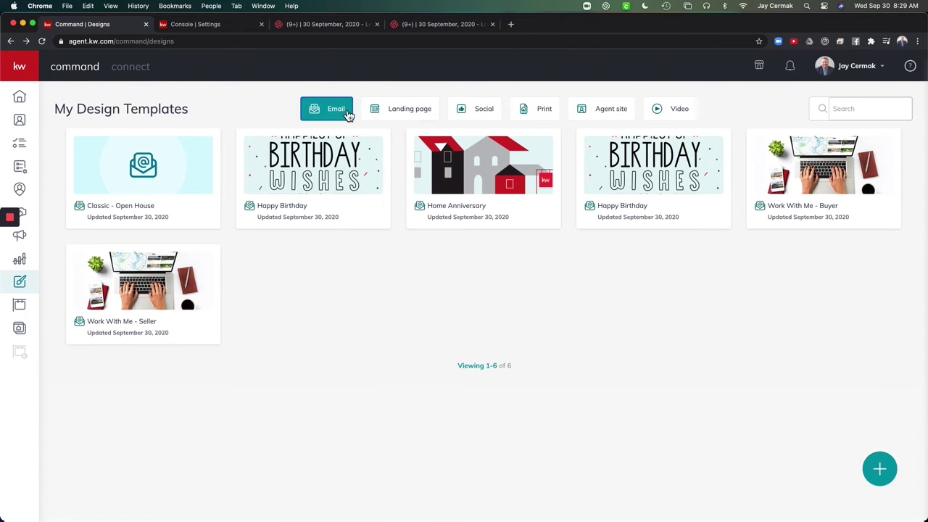
{"action": "left_click", "coordinate": [880, 480]}
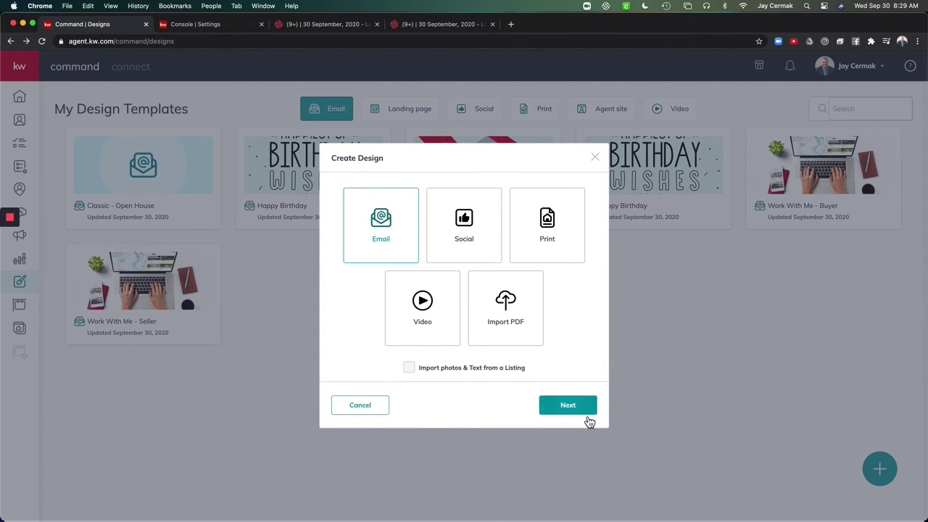
{"action": "left_click", "coordinate": [384, 411]}
{"action": "mouse_move", "coordinate": [9, 217]}
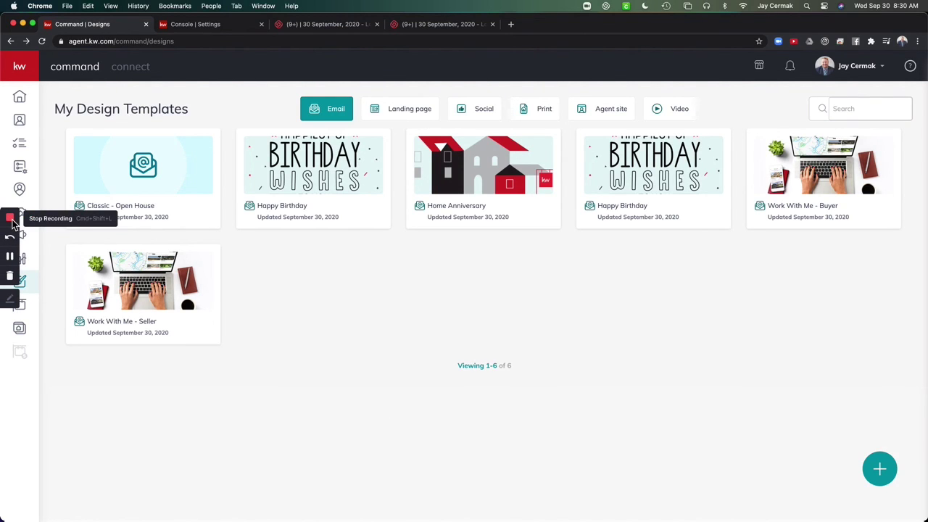